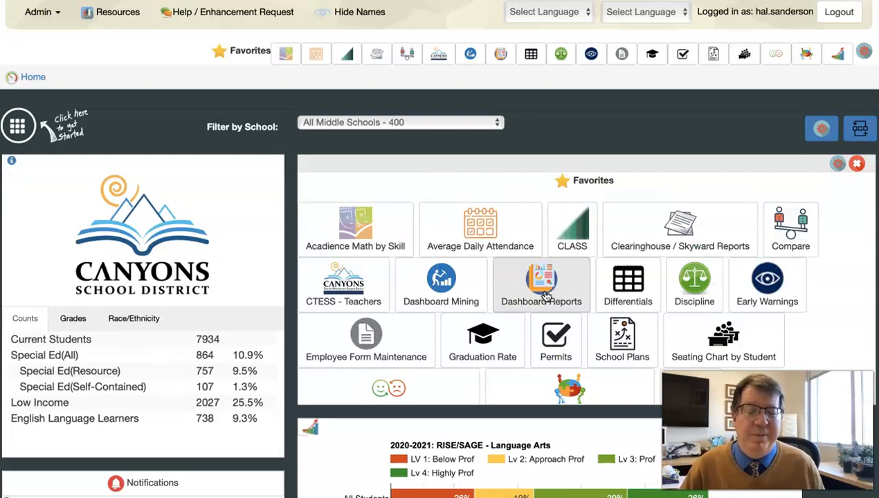
# Step: Open the New Math Report from the Dashboard Reports list
pyautogui.click(546, 294)
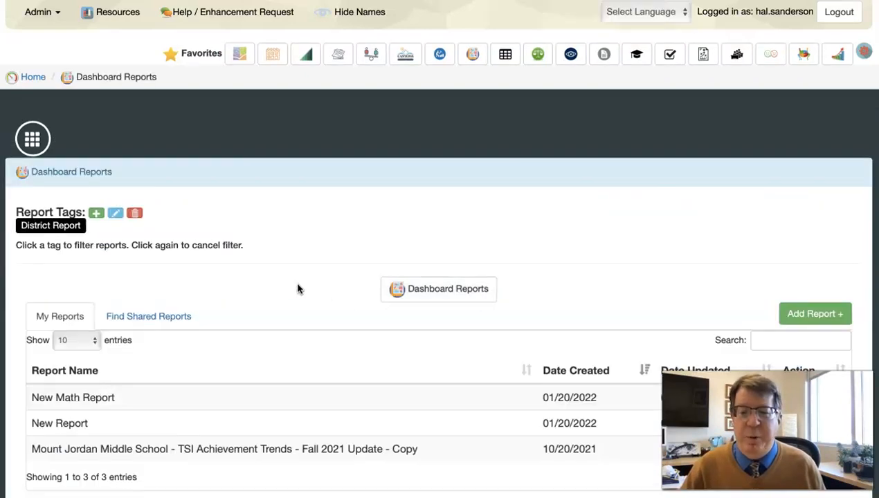
pyautogui.scroll(-2, 299, 289)
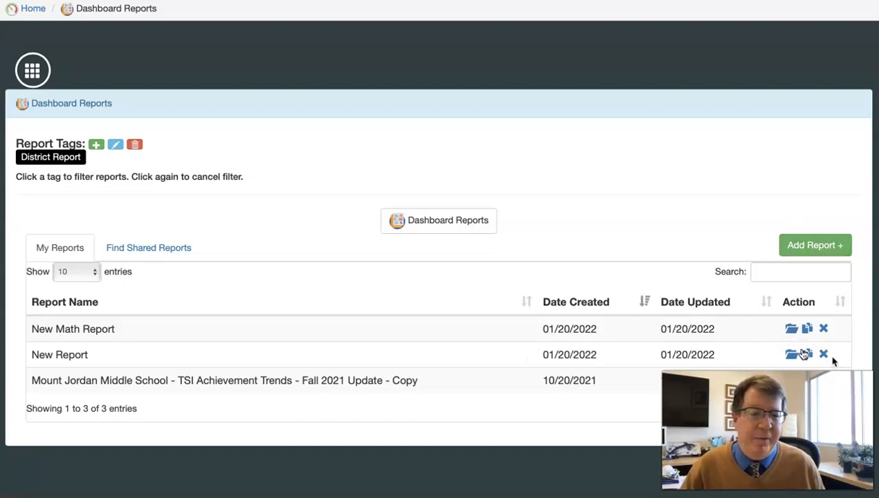
pyautogui.click(791, 330)
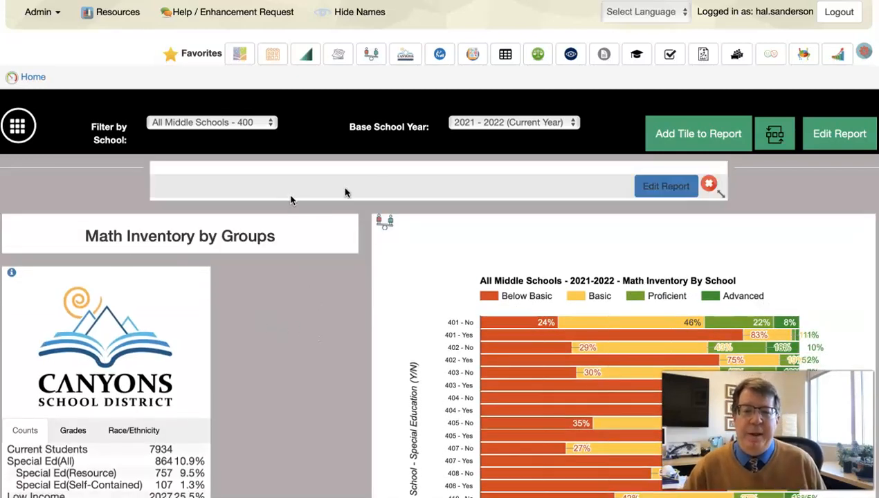
# Step: Examine the tile types that can be added and review the existing tiles of the New Math Report
pyautogui.click(725, 143)
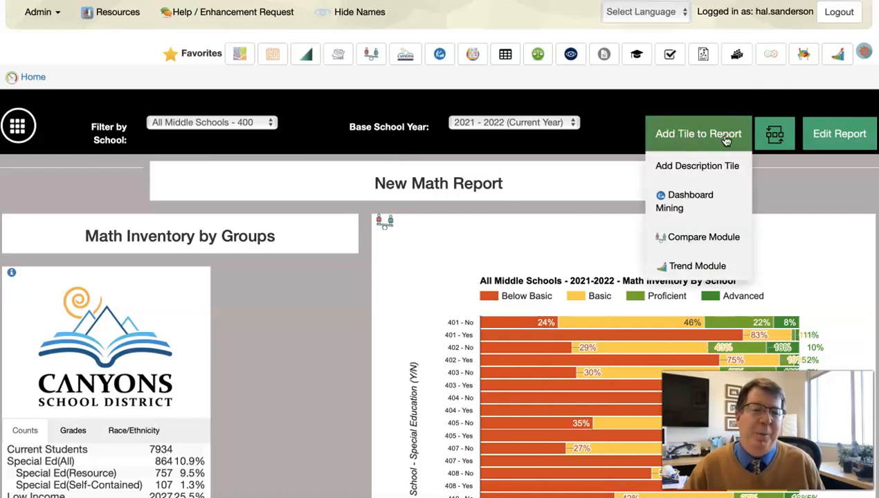
pyautogui.click(699, 166)
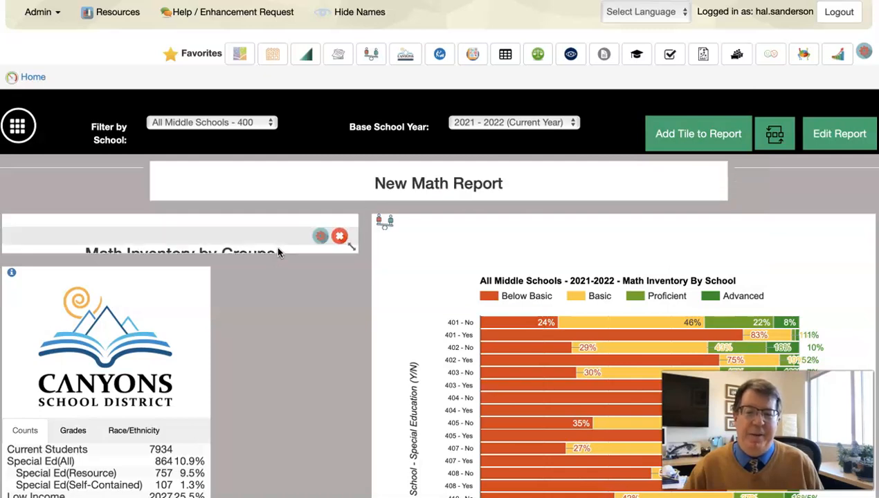
pyautogui.scroll(-2, 300, 376)
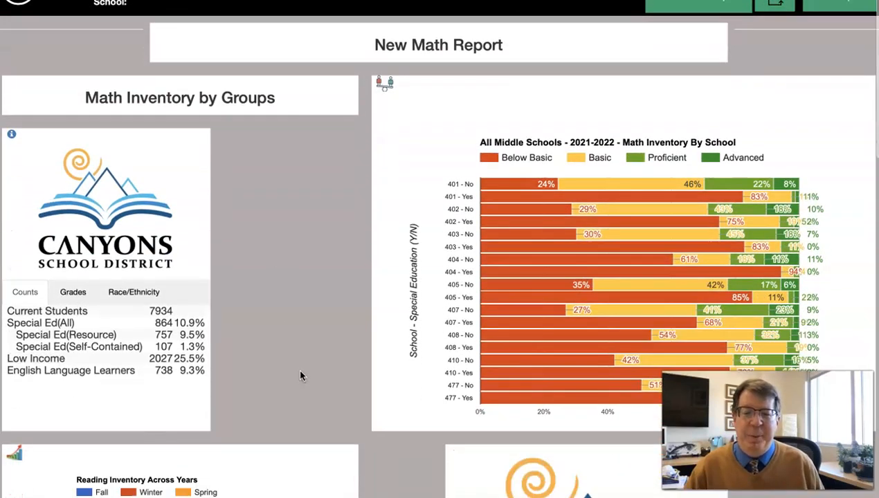
pyautogui.scroll(-3, 300, 376)
pyautogui.scroll(3, 301, 375)
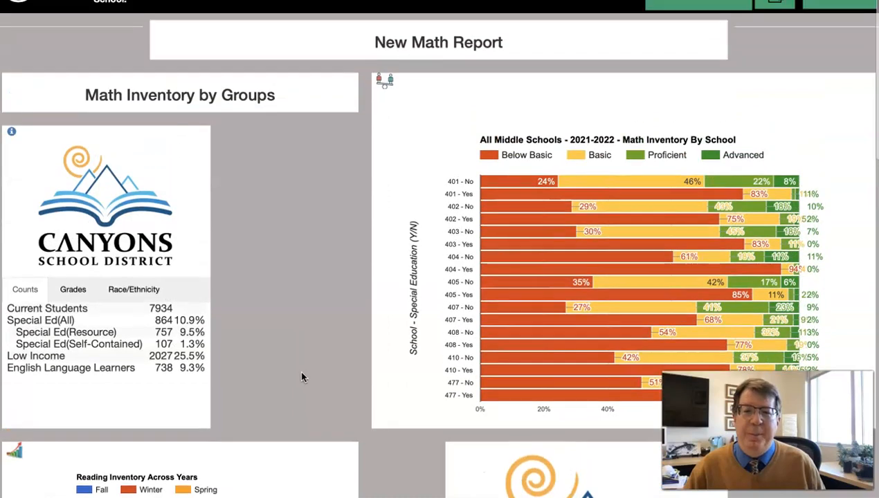
pyautogui.scroll(1, 299, 369)
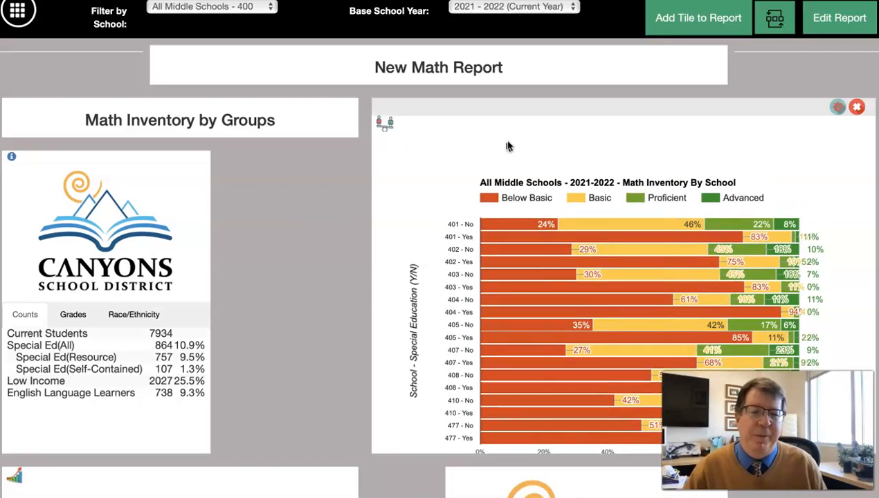
pyautogui.scroll(-3, 255, 270)
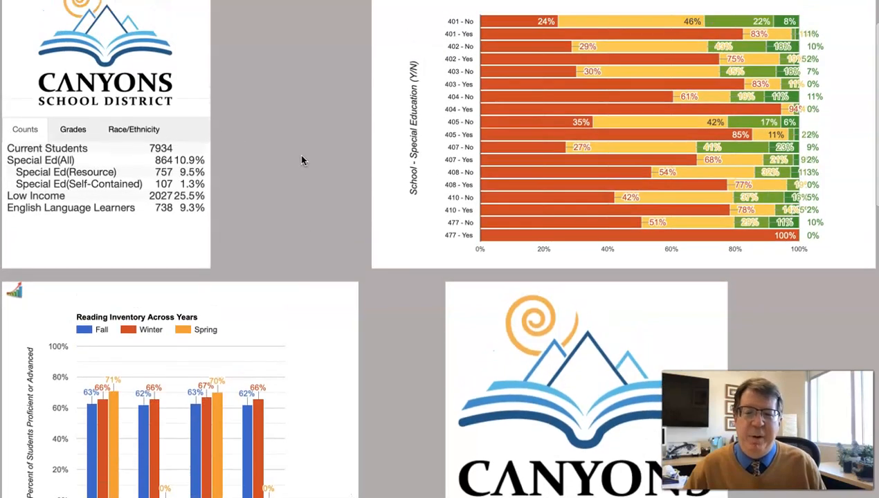
pyautogui.scroll(2, 304, 162)
pyautogui.scroll(2, 329, 187)
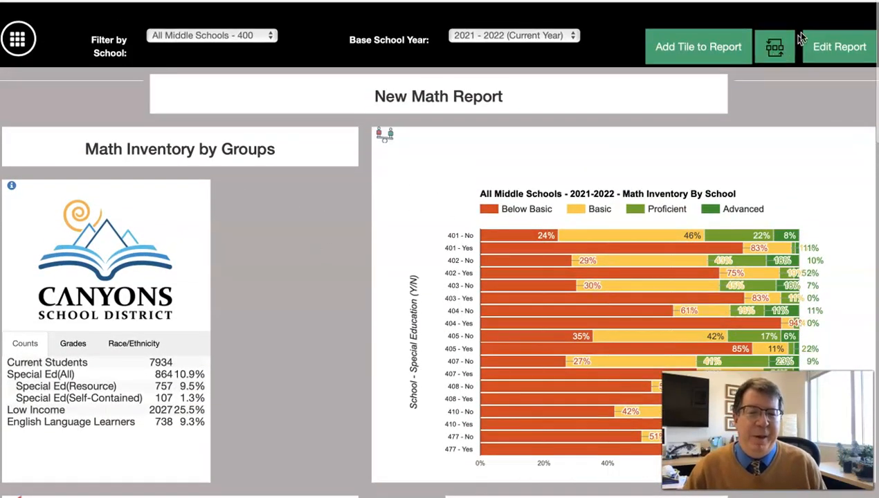
# Step: Start adding a Trend Module tile to the report and display the Mathematics trend data
pyautogui.click(719, 47)
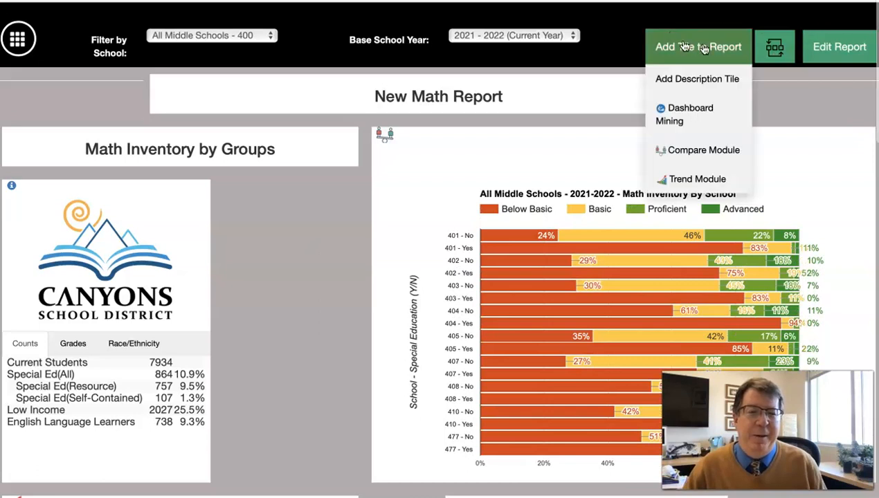
pyautogui.click(698, 179)
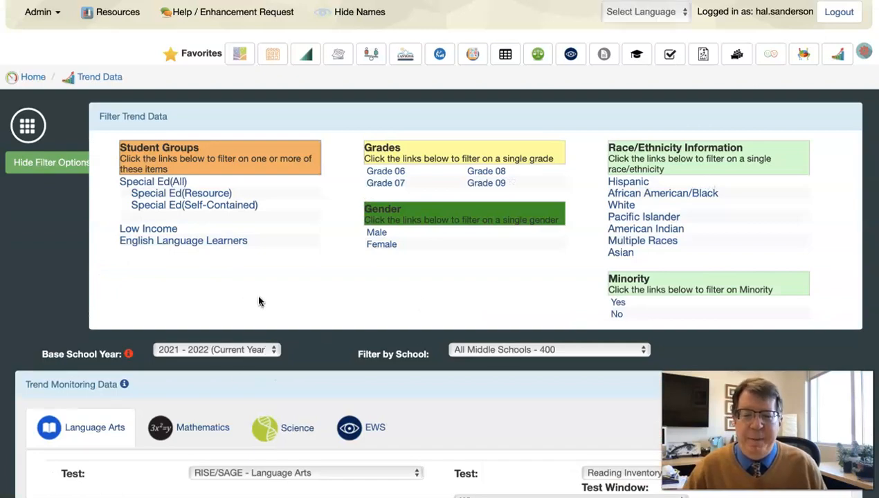
pyautogui.scroll(-2, 259, 301)
pyautogui.scroll(-3, 119, 256)
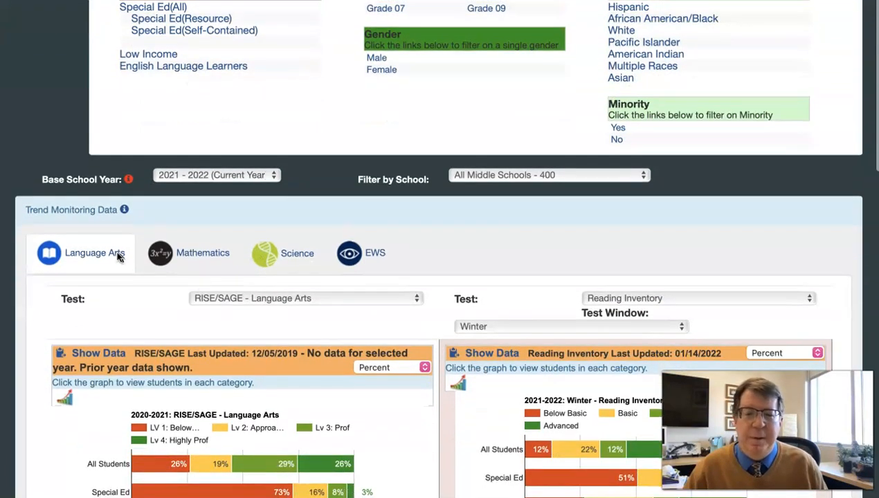
pyautogui.click(200, 257)
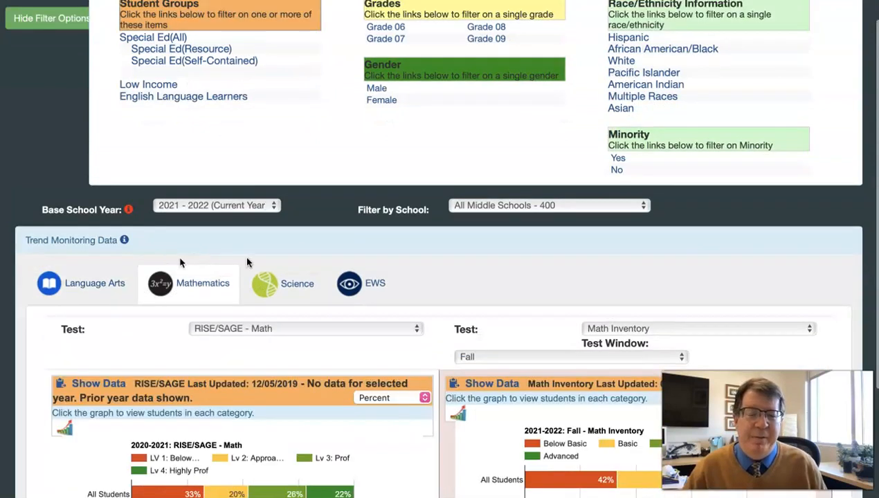
# Step: Set the test window of the Math Inventory trend data to Winter
pyautogui.scroll(-2, 682, 273)
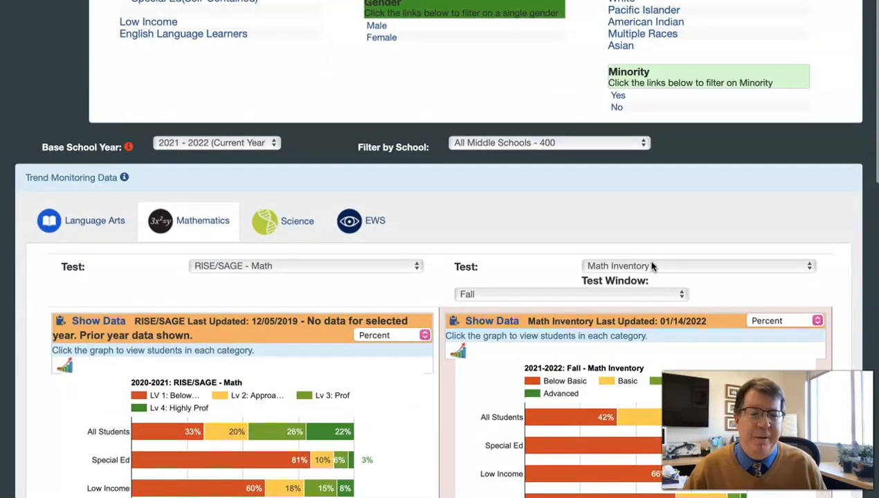
pyautogui.scroll(-2, 651, 267)
pyautogui.scroll(-1, 419, 243)
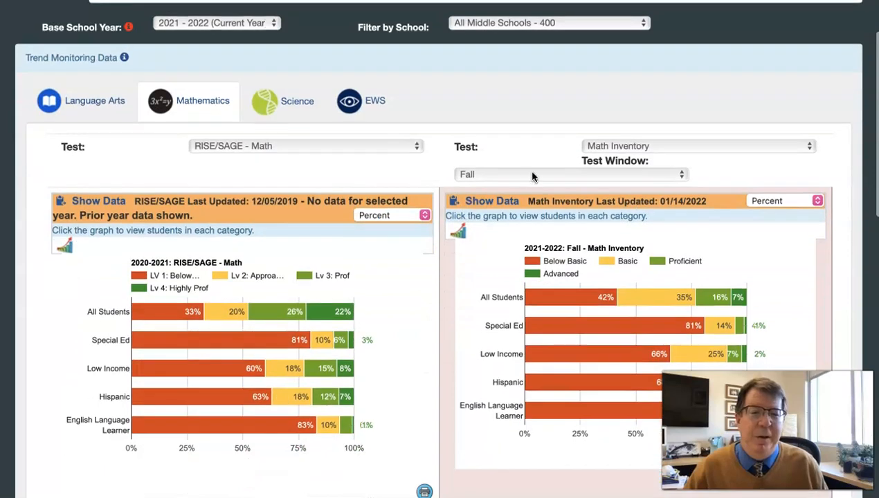
pyautogui.click(522, 173)
pyautogui.click(509, 191)
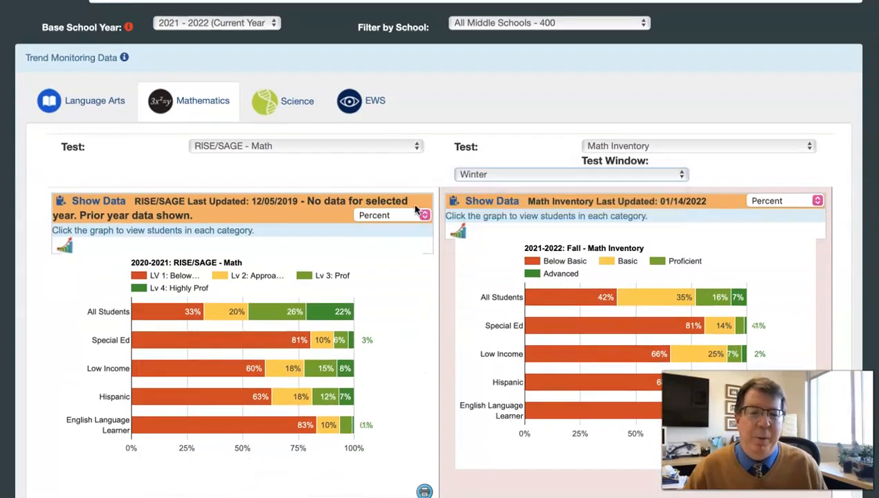
# Step: Add the Math Inventory Across Years graph as a tile to the New Math Report
pyautogui.scroll(-5, 421, 213)
pyautogui.scroll(-10, 423, 218)
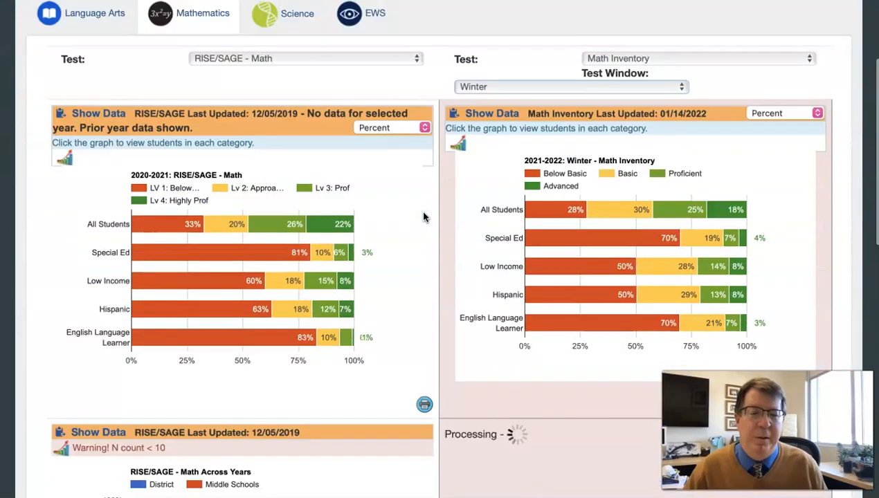
pyautogui.scroll(-3, 423, 217)
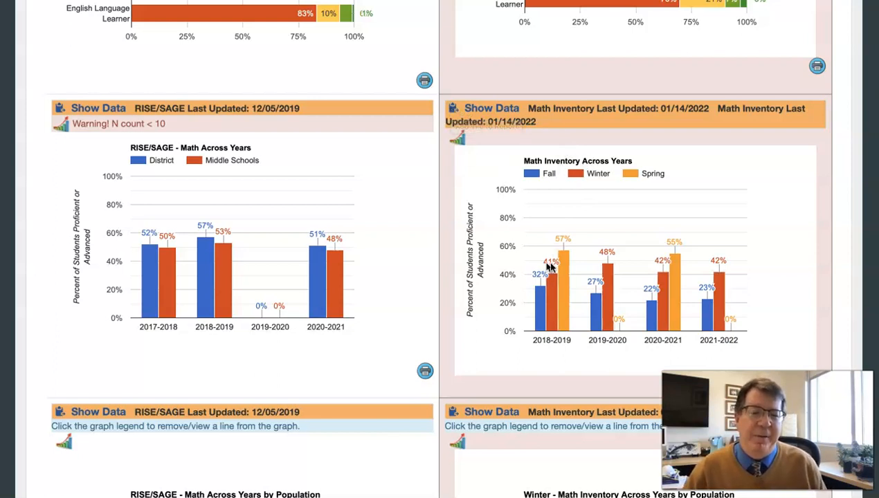
pyautogui.click(454, 111)
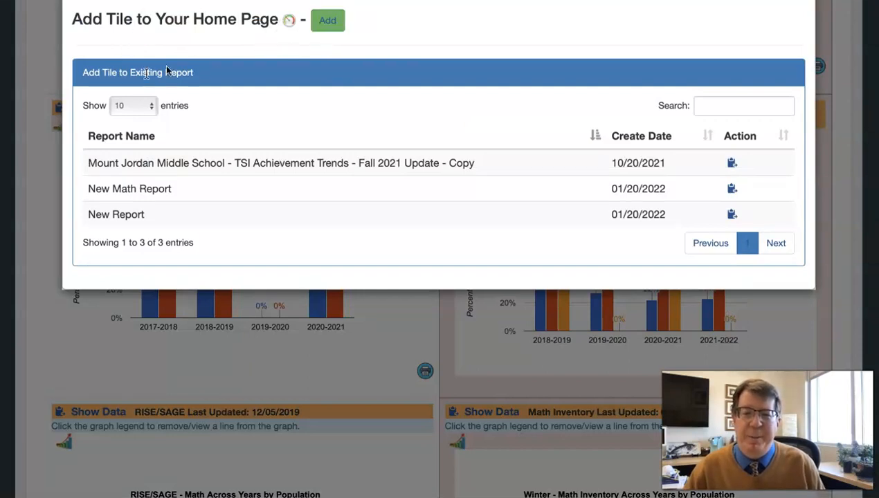
pyautogui.click(732, 190)
# Step: Open the settings of the new Math Inventory trend tile and keep its base school year at 2021 - 2022
pyautogui.scroll(-2, 628, 202)
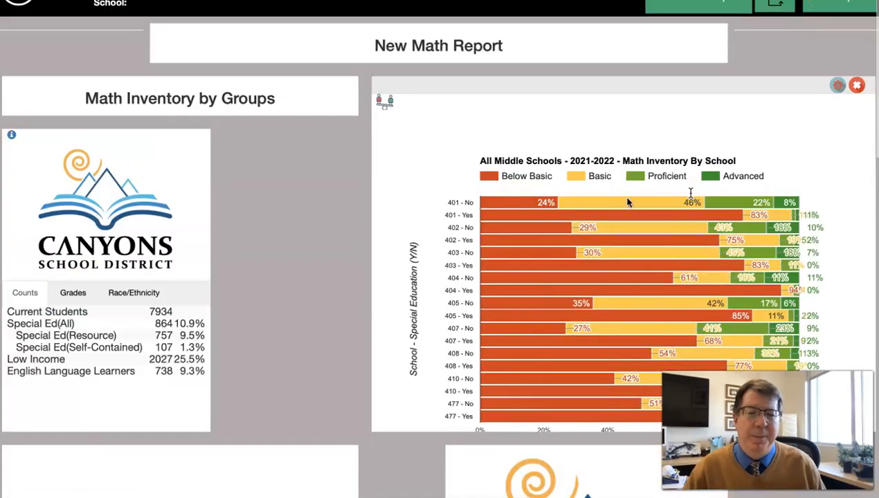
pyautogui.scroll(-10, 455, 193)
pyautogui.click(647, 212)
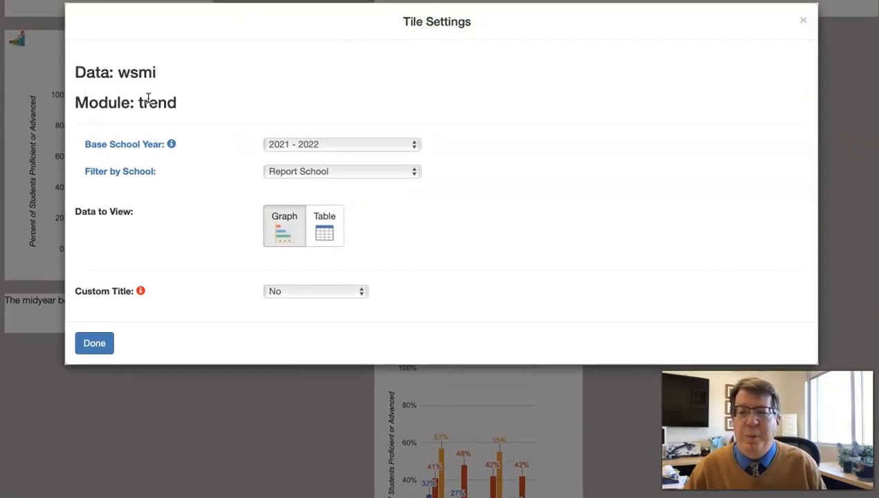
pyautogui.click(339, 145)
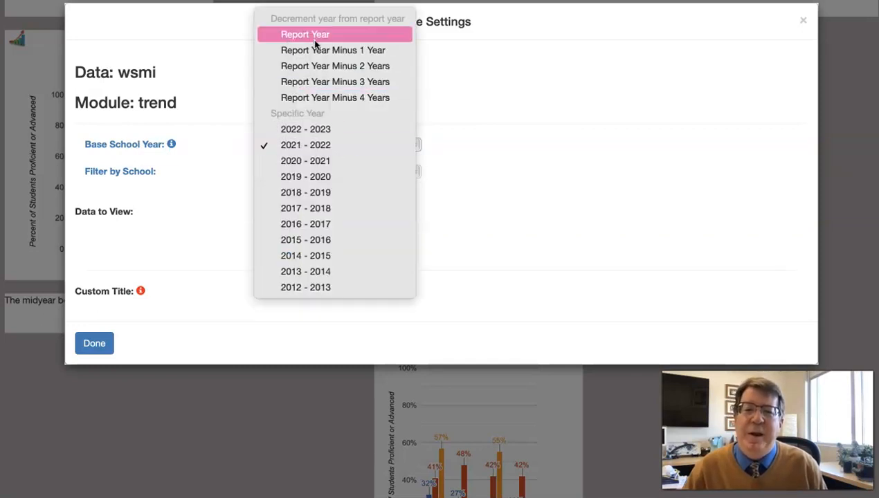
pyautogui.click(332, 147)
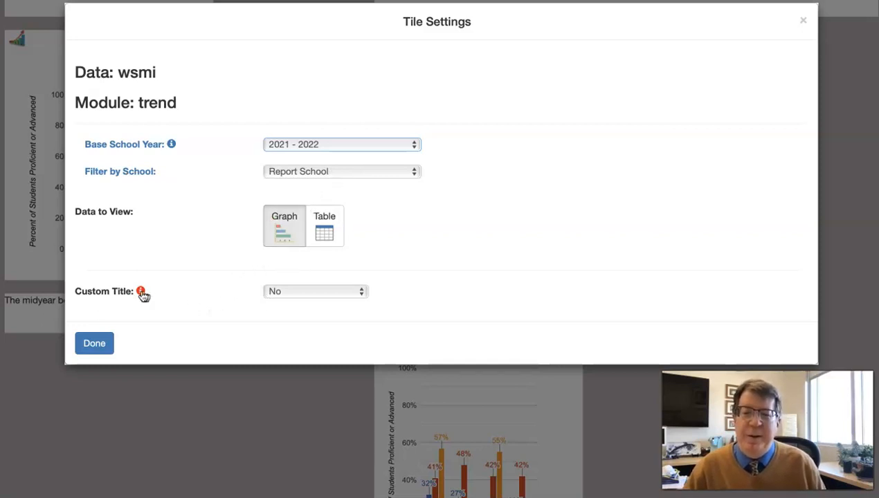
# Step: Enable a custom title for the Math Inventory tile with the title text left blank, and save the tile settings
pyautogui.click(298, 293)
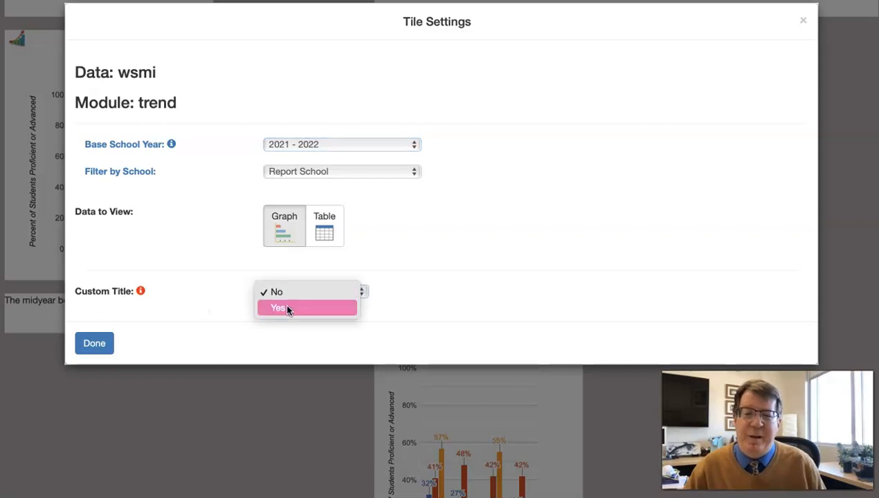
pyautogui.click(286, 305)
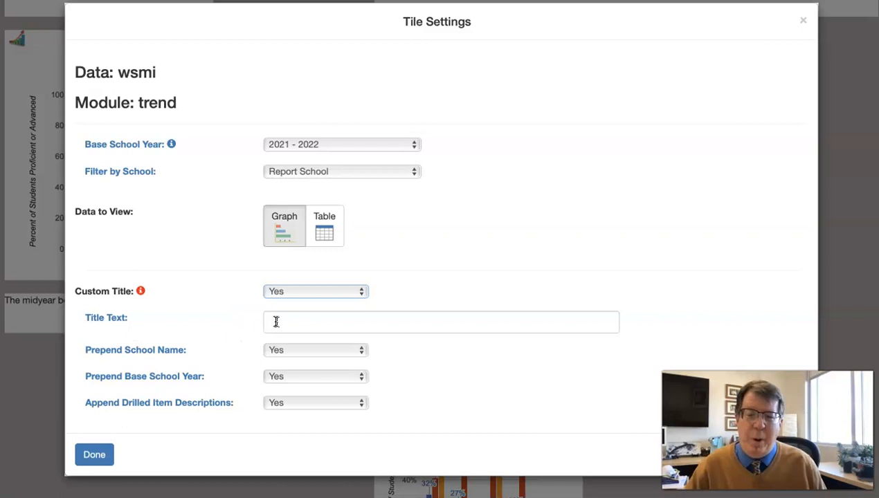
pyautogui.click(284, 322)
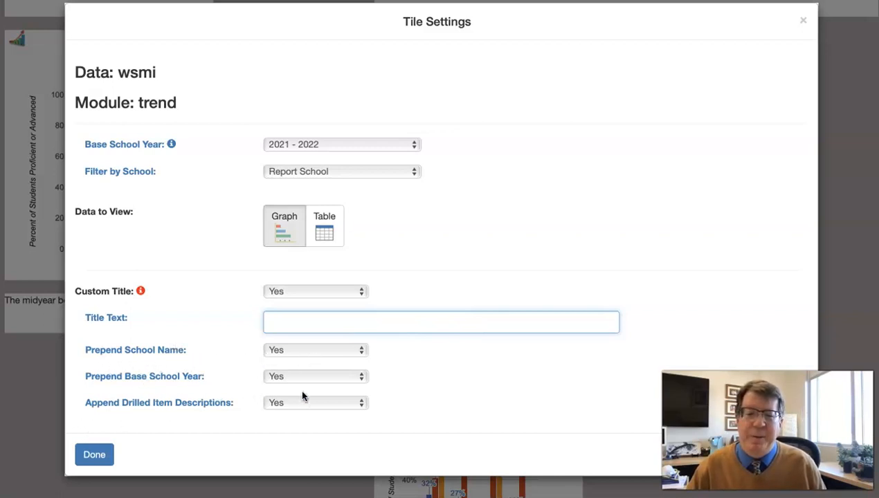
pyautogui.click(109, 455)
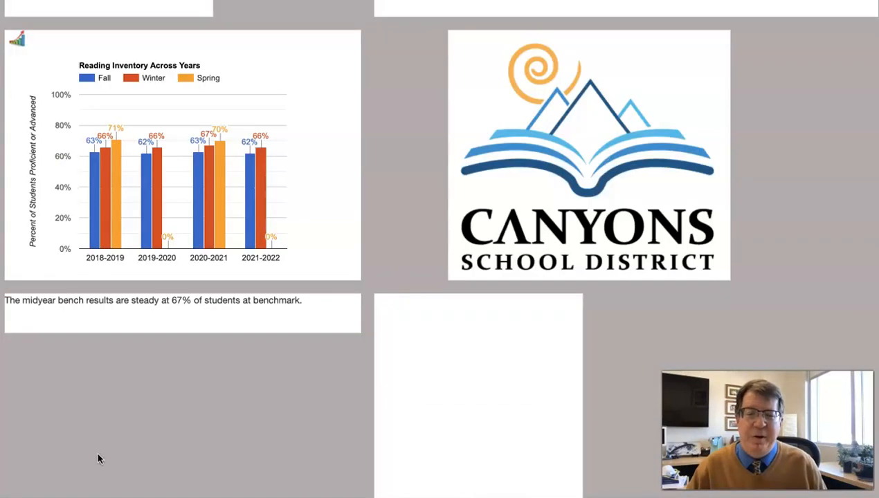
# Step: Resize the All Middle Schools - Across Years tile wider and shorter to match the Reading Inventory tile
pyautogui.scroll(1, 220, 452)
pyautogui.scroll(-2, 216, 444)
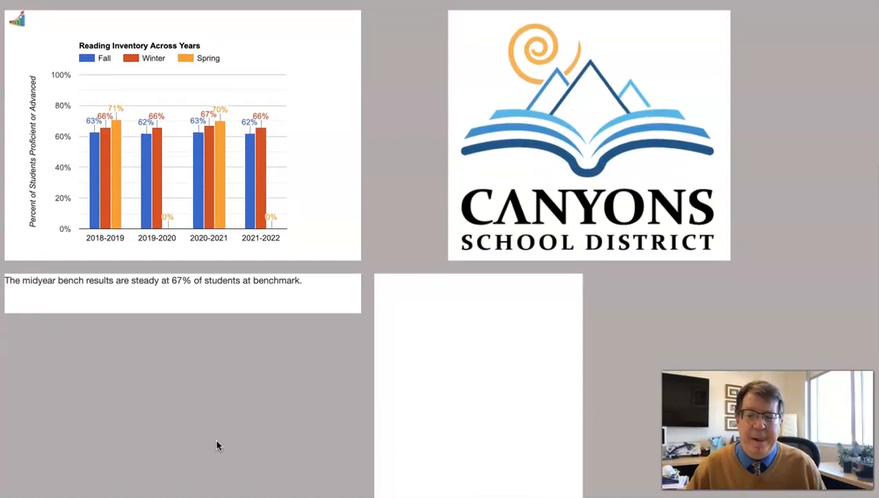
pyautogui.scroll(-1, 216, 445)
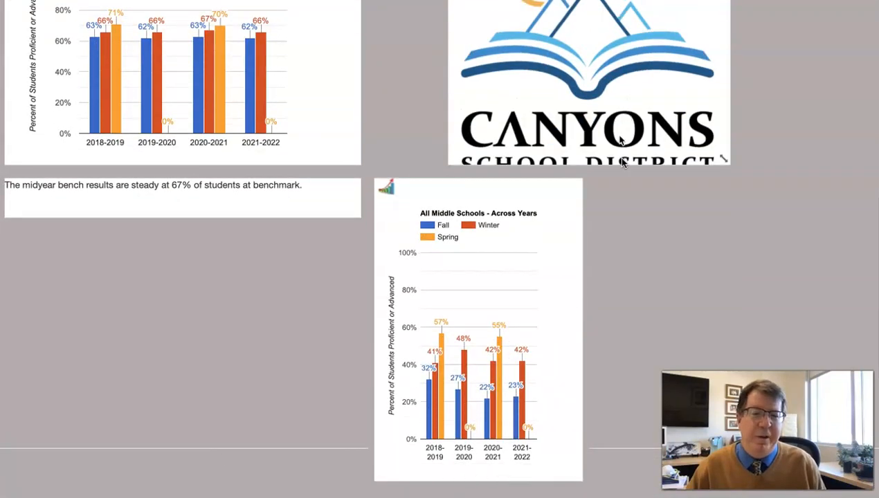
pyautogui.moveTo(469, 183); pyautogui.dragTo(479, 171)
pyautogui.moveTo(577, 473); pyautogui.dragTo(730, 429)
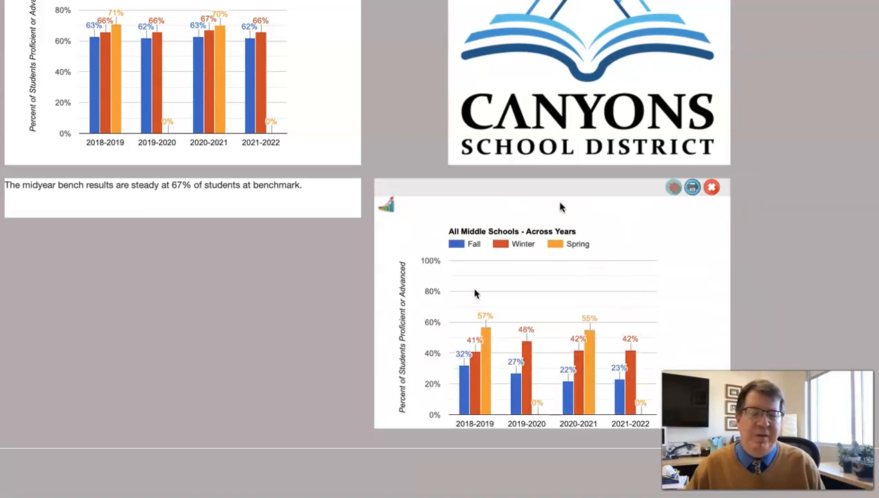
# Step: Try to reposition the All Middle Schools - Across Years tile and the large district logo tile in the report layout
pyautogui.moveTo(625, 190); pyautogui.dragTo(609, 203)
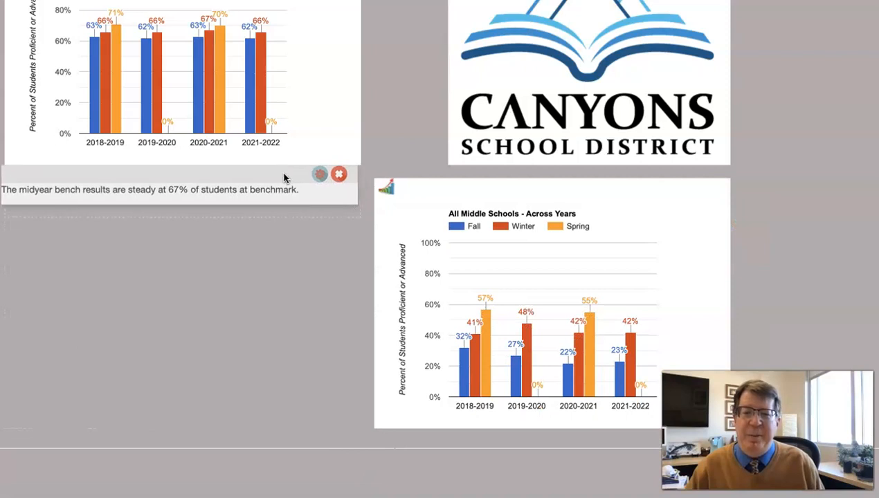
pyautogui.moveTo(443, 190); pyautogui.dragTo(471, 179)
pyautogui.moveTo(645, 63); pyautogui.dragTo(697, 236)
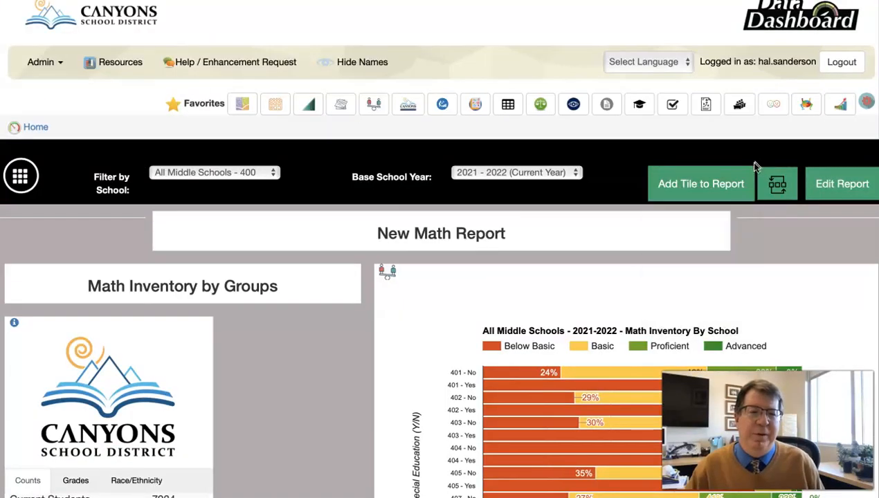
# Step: Delete the large district logo tile and move the All Middle Schools - Across Years tile into its place beside the Reading Inventory chart
pyautogui.scroll(-10, 337, 367)
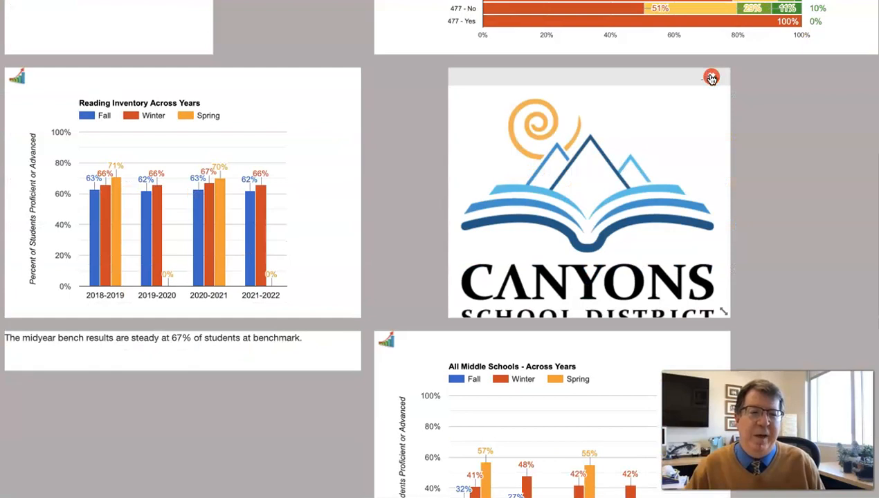
pyautogui.click(712, 78)
pyautogui.moveTo(475, 346); pyautogui.dragTo(519, 88)
pyautogui.scroll(2, 432, 250)
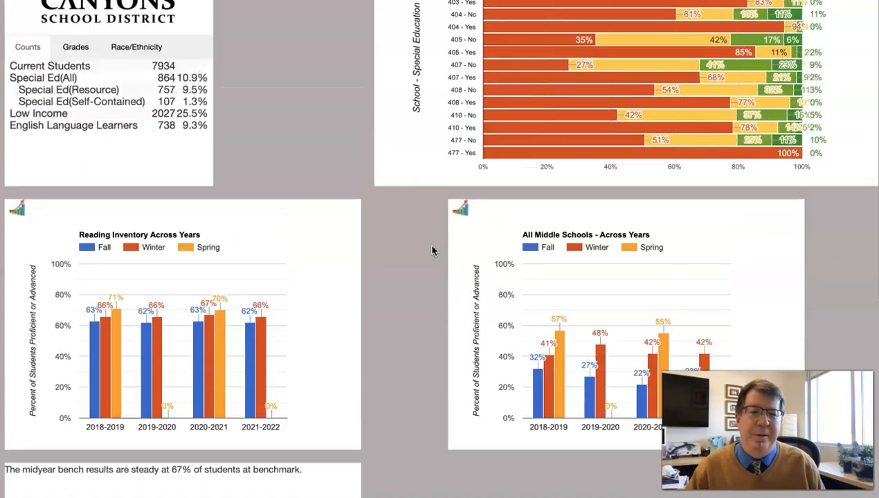
# Step: Add a new text tile to the report and open its settings
pyautogui.scroll(4, 432, 251)
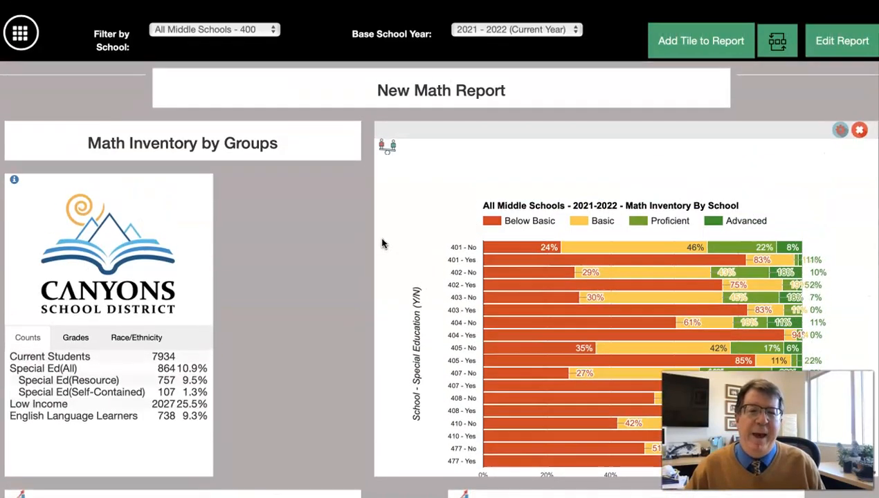
pyautogui.scroll(1, 383, 243)
pyautogui.click(696, 58)
pyautogui.click(701, 92)
pyautogui.scroll(-1, 386, 280)
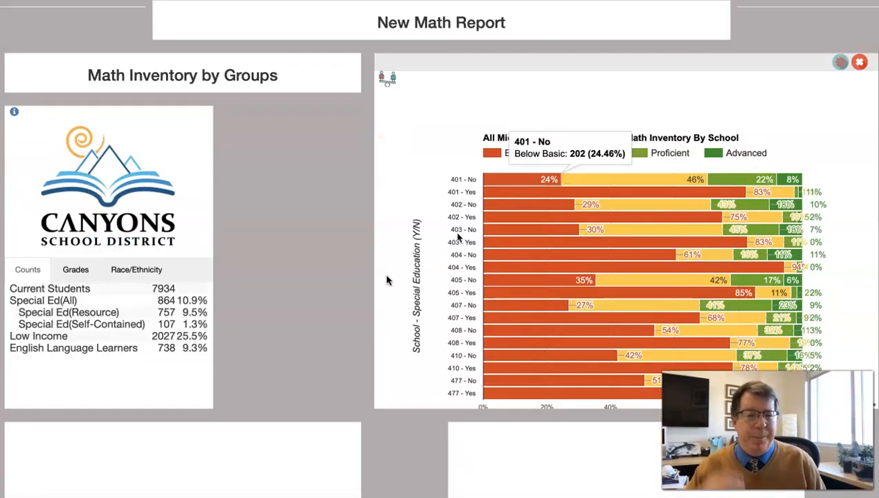
pyautogui.scroll(-10, 388, 281)
pyautogui.click(499, 193)
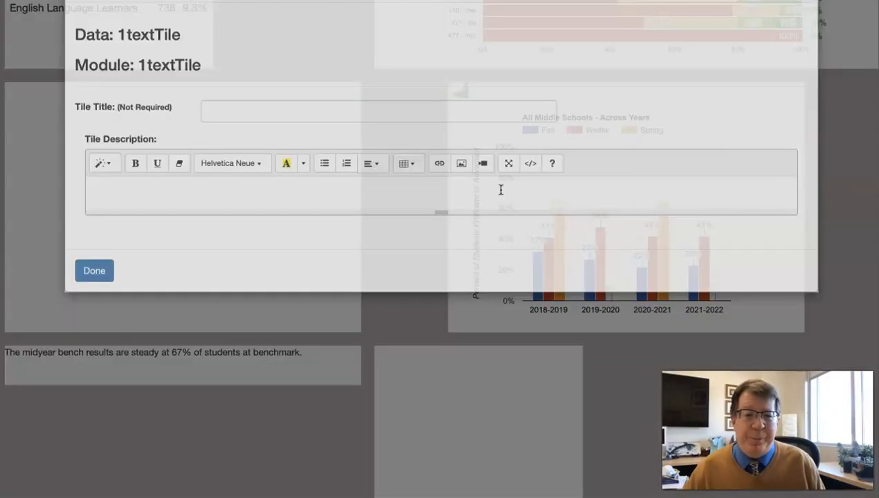
# Step: Enter "The performance is at a place....." as the new text tile's description, leave the title blank, and save the tile settings
pyautogui.click(227, 147)
pyautogui.click(128, 216)
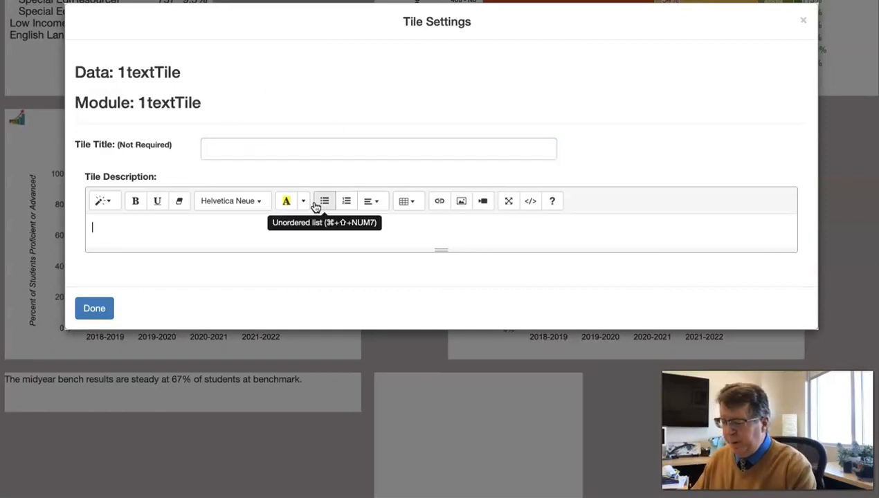
pyautogui.write('The performance is at')
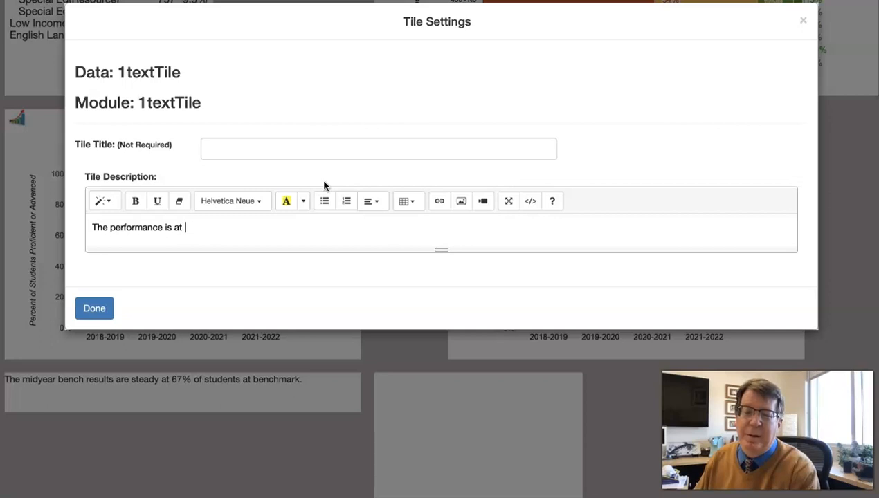
pyautogui.write('pleas')
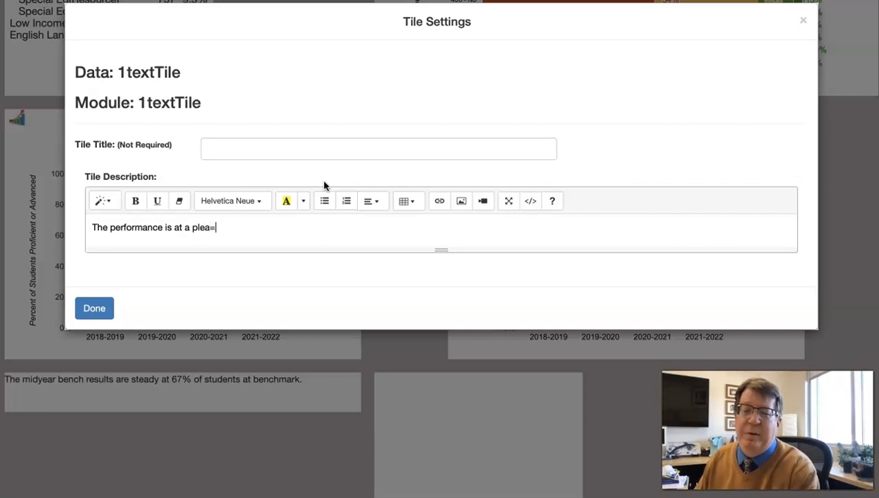
pyautogui.press('BackSpace')
pyautogui.press('BackSpace')
pyautogui.press('BackSpace')
pyautogui.write('a')
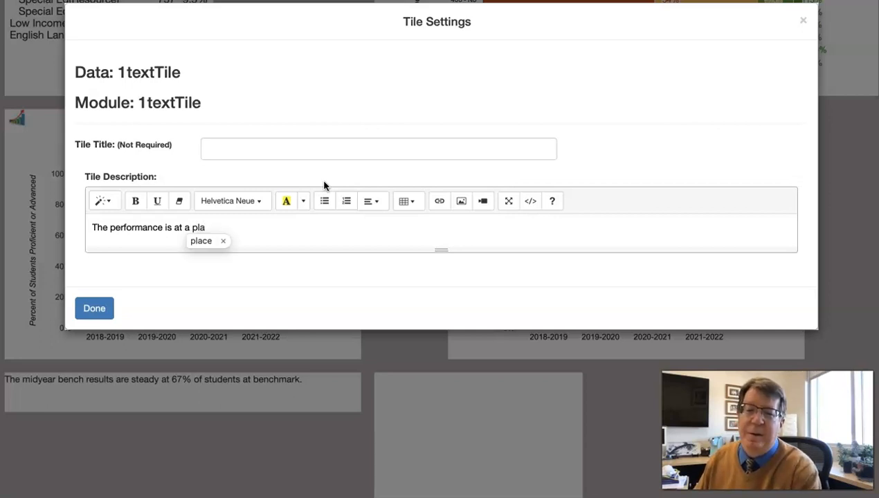
pyautogui.write('ce.....')
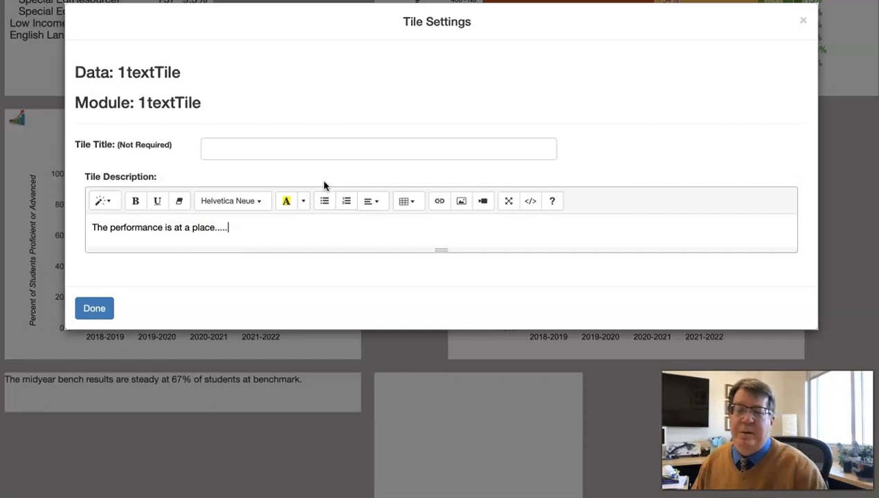
pyautogui.click(88, 310)
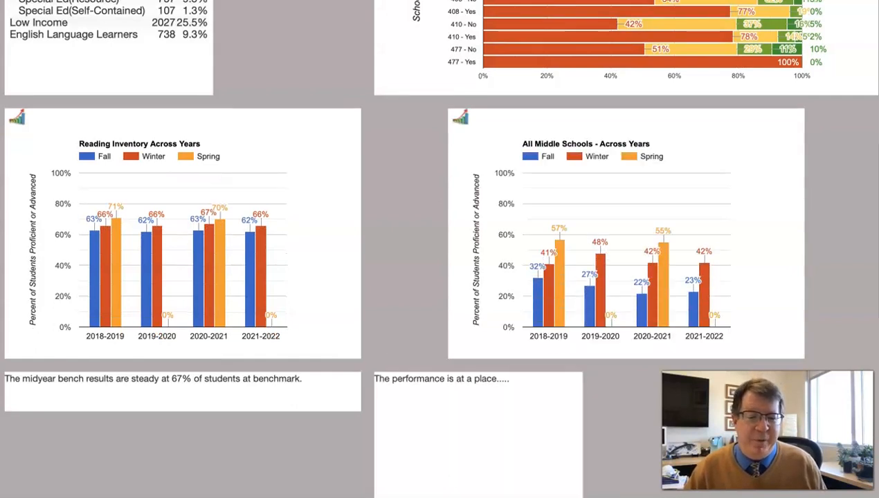
# Step: Resize the new text tile to match the midyear results text tile and move it under the All Middle Schools - Across Years chart
pyautogui.scroll(-3, 643, 356)
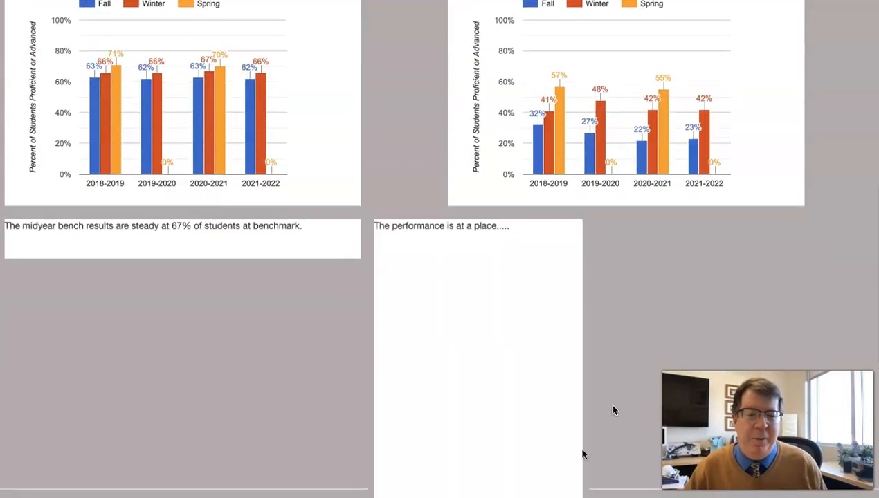
pyautogui.moveTo(536, 452); pyautogui.dragTo(713, 242)
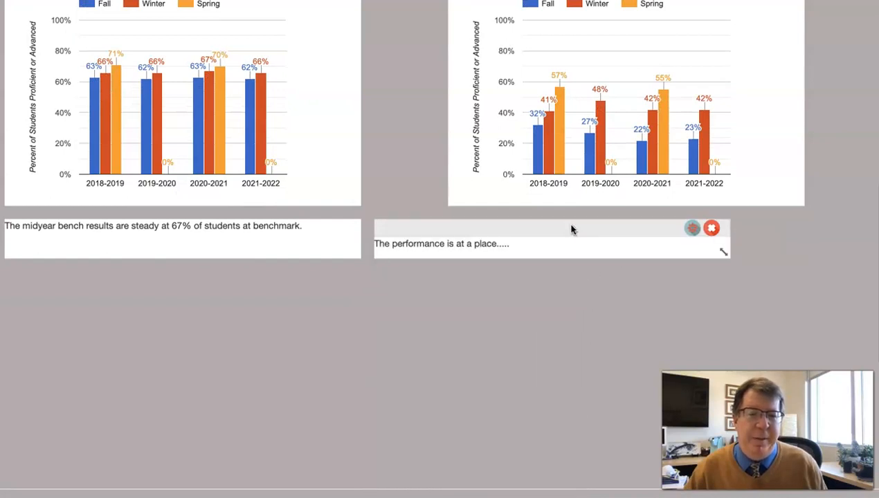
pyautogui.moveTo(573, 230); pyautogui.dragTo(645, 221)
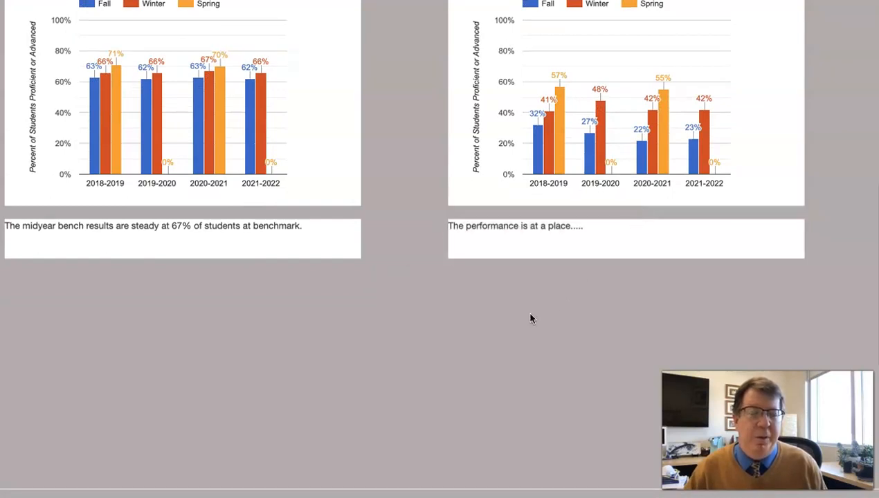
# Step: Make the entire description "The performance is at a place....." bold in the text tile's settings and save the change
pyautogui.scroll(1, 528, 319)
pyautogui.moveTo(520, 291)
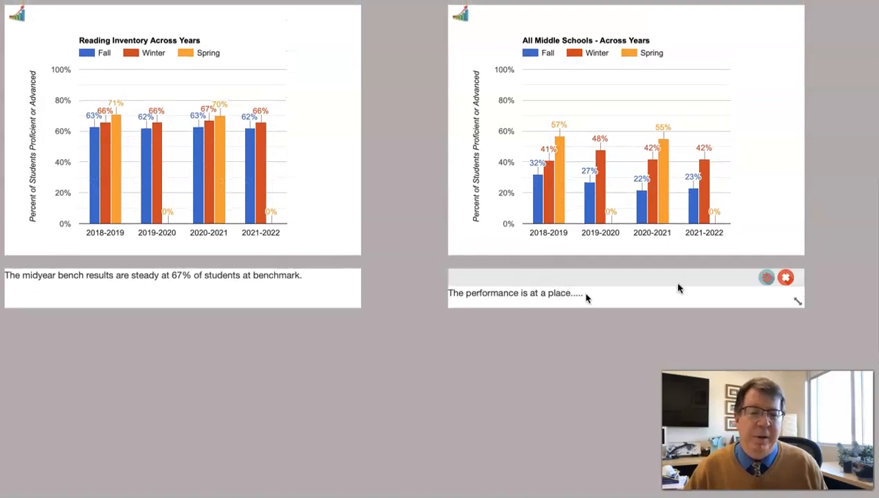
pyautogui.click(767, 277)
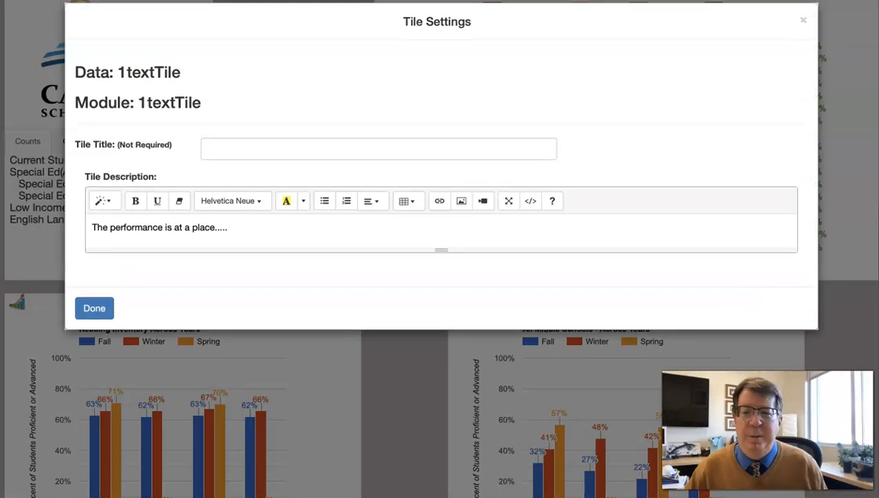
pyautogui.click(133, 203)
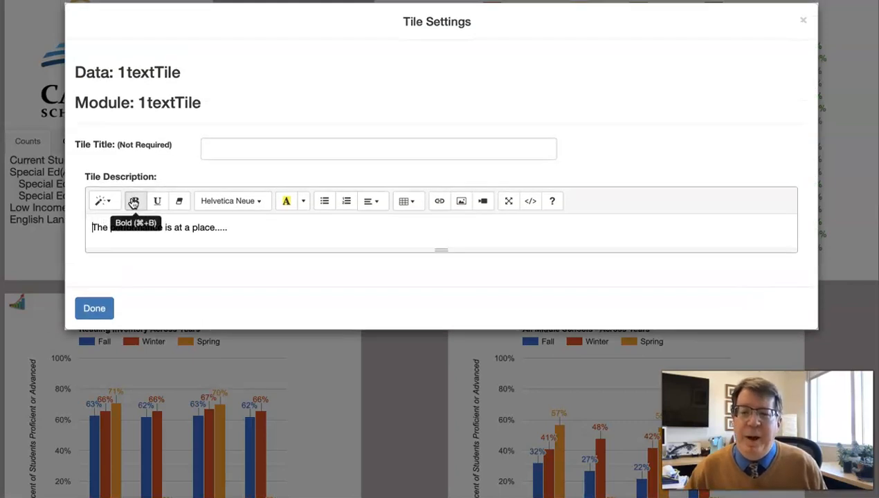
pyautogui.moveTo(228, 228); pyautogui.dragTo(64, 224)
pyautogui.click(142, 204)
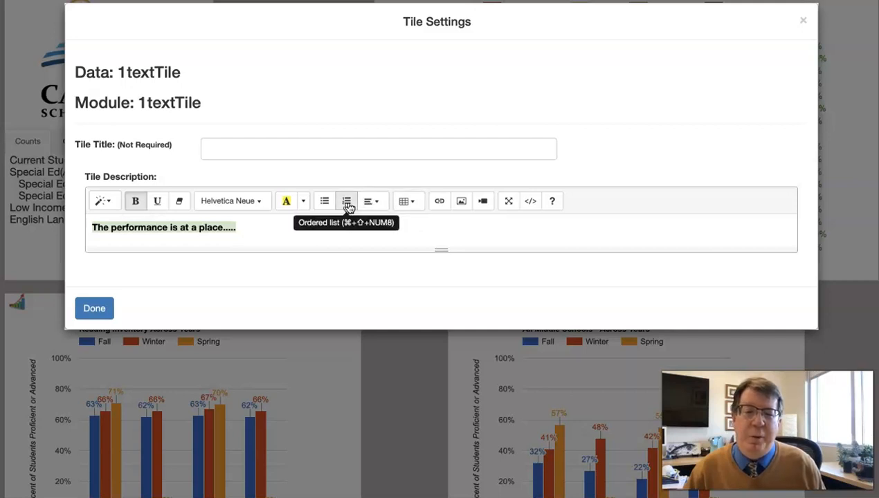
pyautogui.click(95, 310)
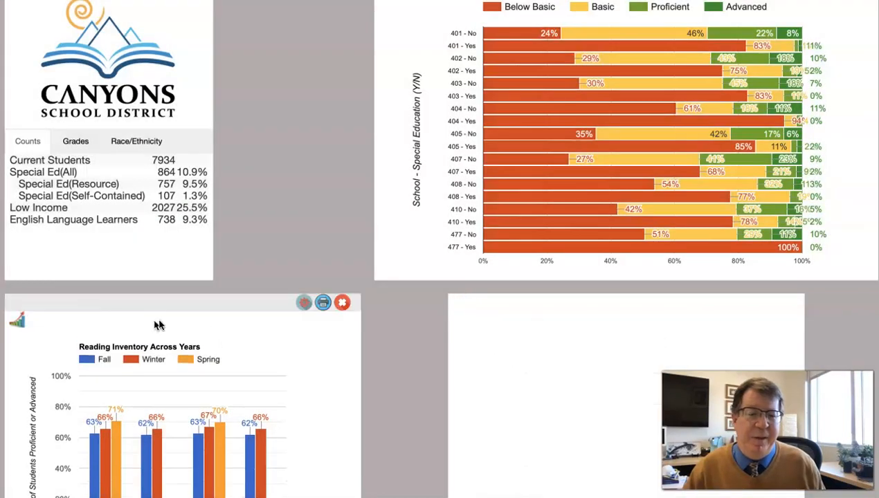
pyautogui.scroll(-1, 384, 371)
pyautogui.scroll(-2, 383, 370)
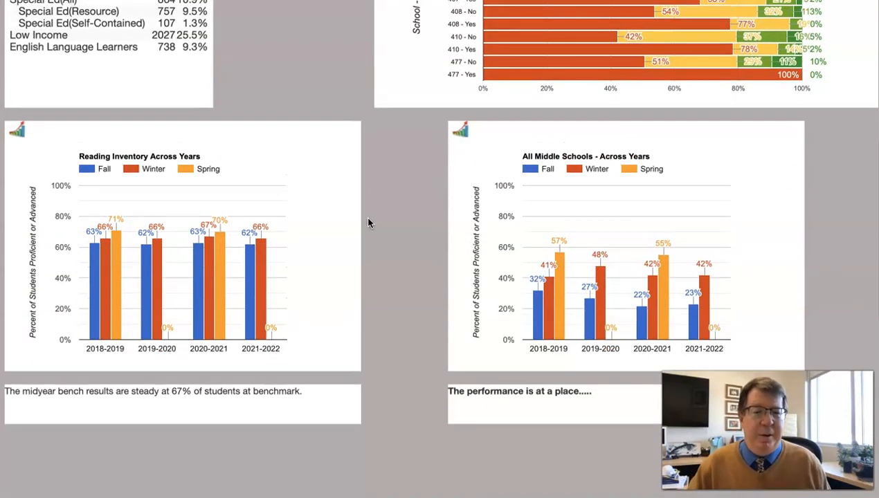
# Step: Resize the Canyons School District counts tile shorter and as wide as the Math Inventory by Groups heading
pyautogui.scroll(4, 367, 216)
pyautogui.scroll(1, 370, 223)
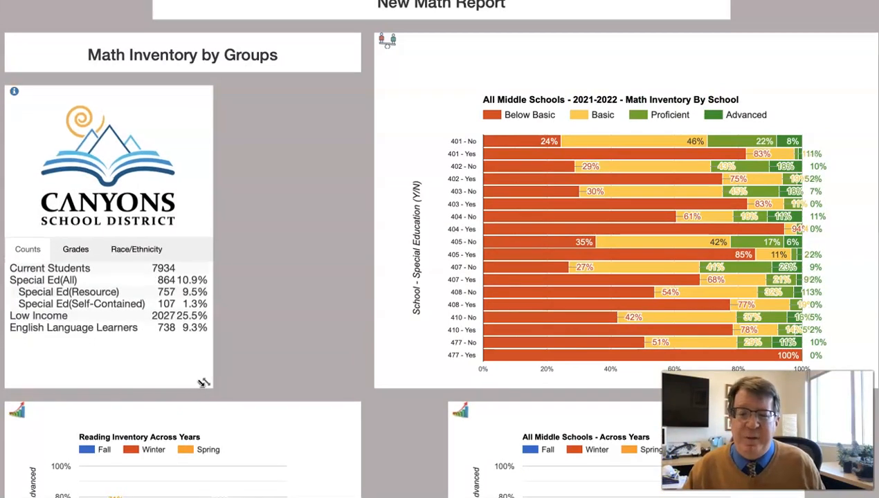
pyautogui.moveTo(208, 378); pyautogui.dragTo(353, 337)
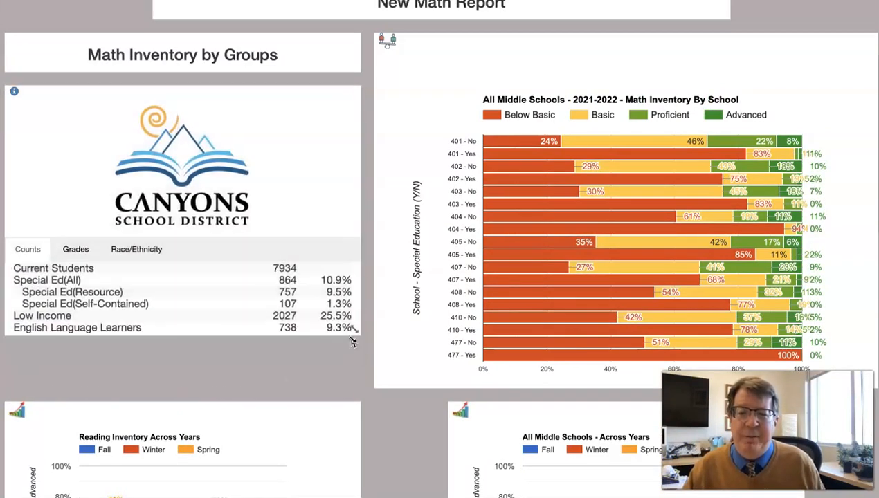
# Step: Check the Grades counts in the Canyons School District tile and try a slightly taller size for it
pyautogui.scroll(-1, 277, 208)
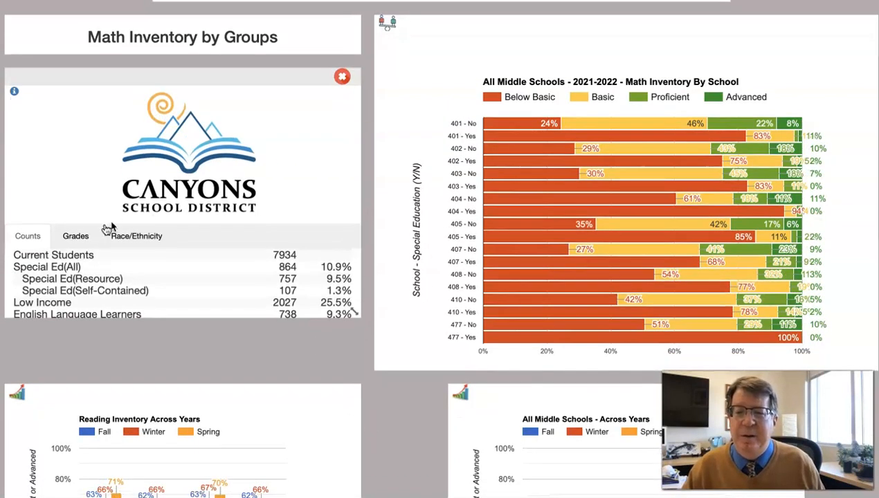
pyautogui.click(72, 235)
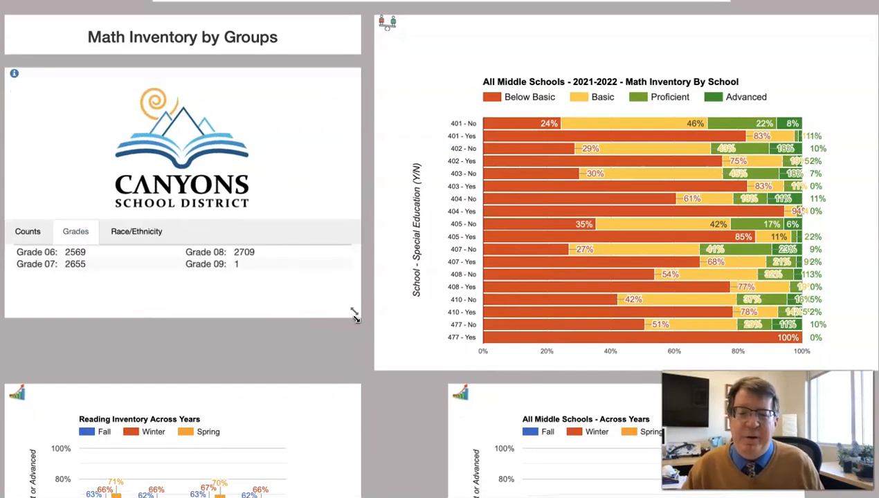
pyautogui.moveTo(353, 313)
pyautogui.mouseDown()
pyautogui.moveTo(346, 283)
pyautogui.moveTo(358, 301)
pyautogui.moveTo(351, 330)
pyautogui.moveTo(350, 312)
pyautogui.mouseUp()
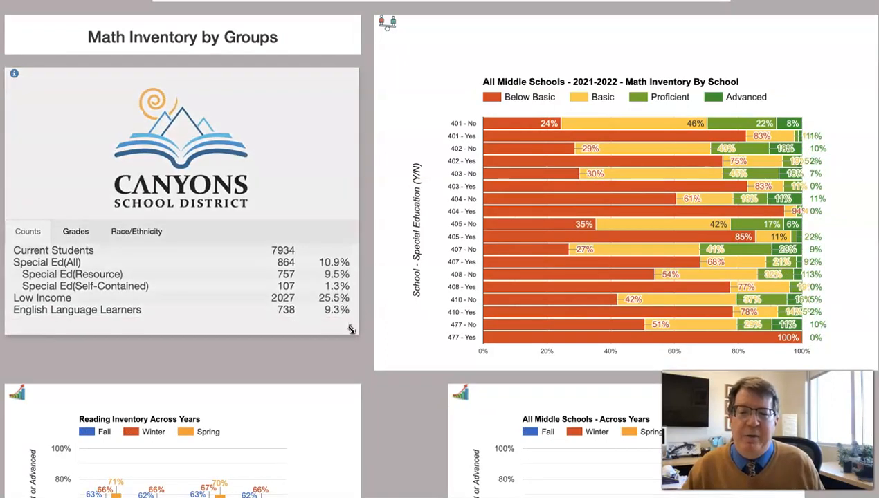
pyautogui.scroll(-1, 435, 332)
pyautogui.moveTo(238, 388); pyautogui.dragTo(244, 369)
pyautogui.scroll(3, 359, 354)
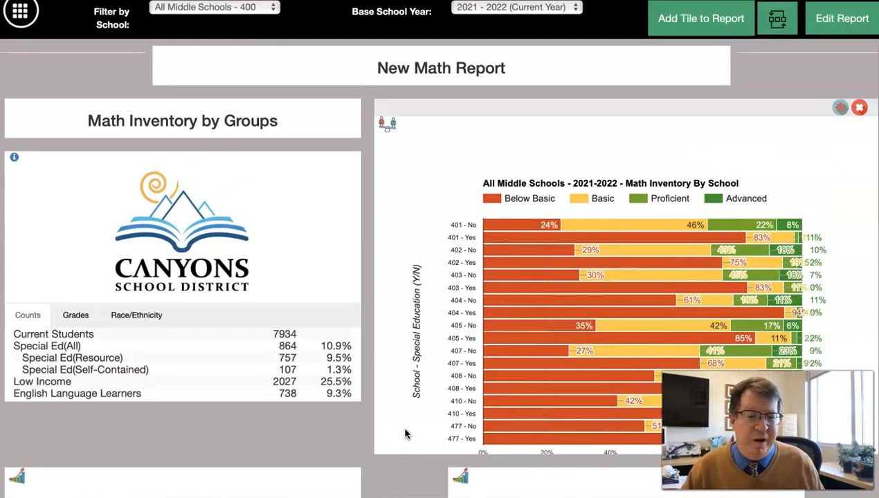